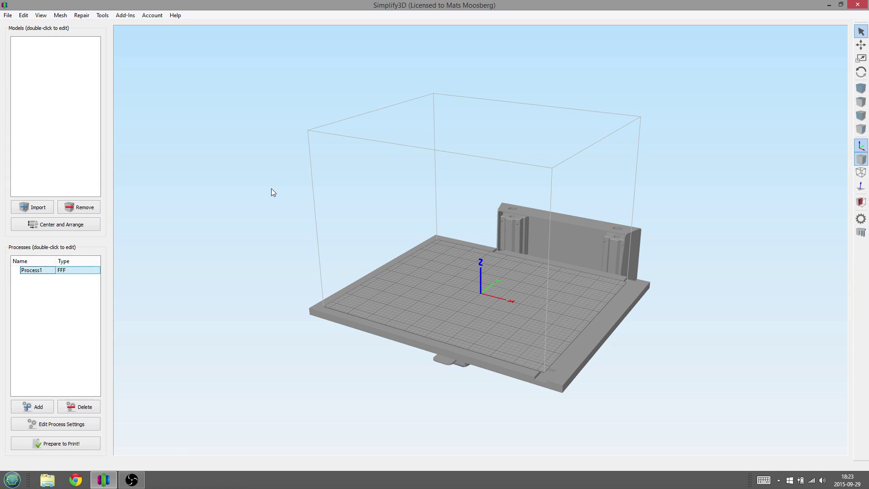
Import the four sign STL files, Sign_ZYYX_back through Sign_ZYYX_white, onto the build plate.
click(30, 209)
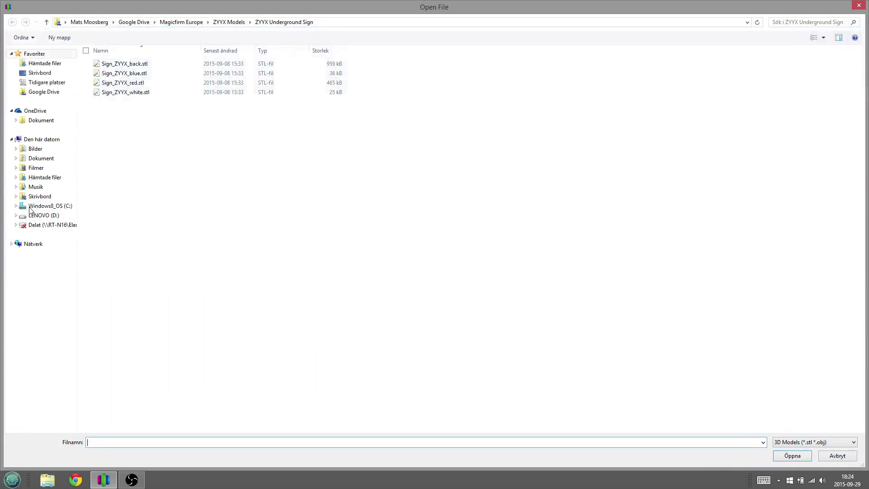
click(109, 68)
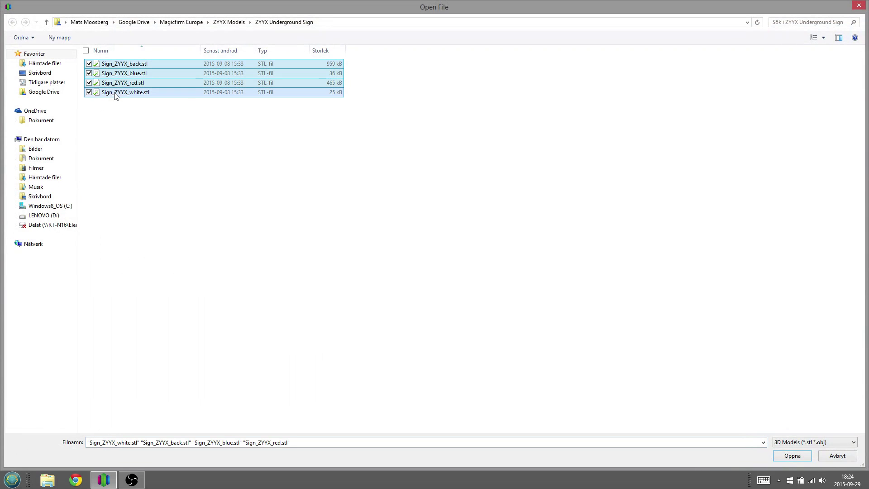
shift+click(115, 93)
click(785, 457)
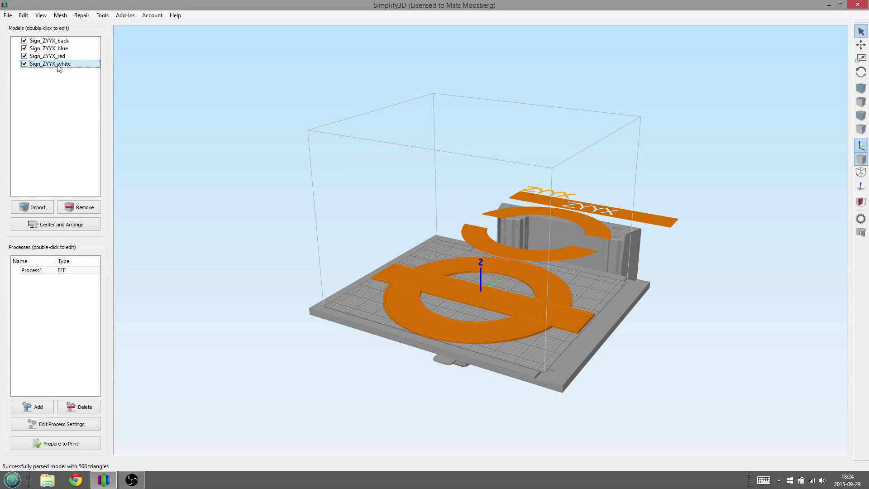
Select all four Sign_ZYYX models and run Edit > Align Selected Model Origins.
shift+click(39, 41)
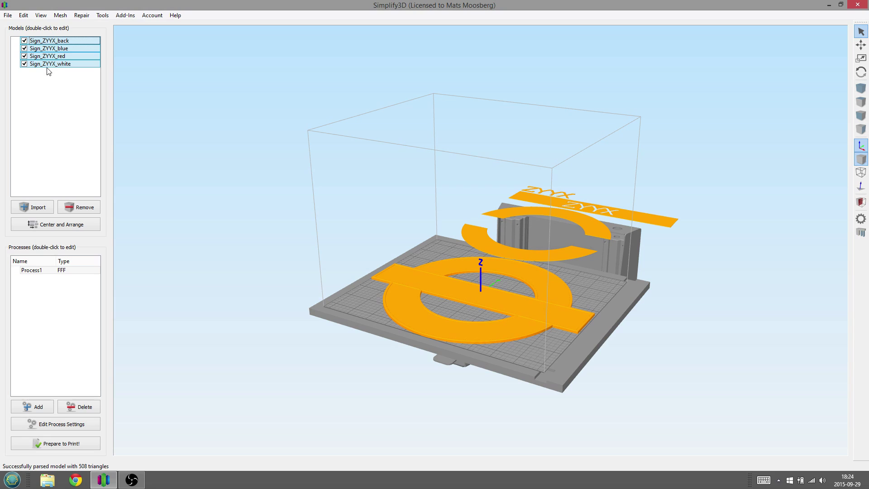
click(22, 15)
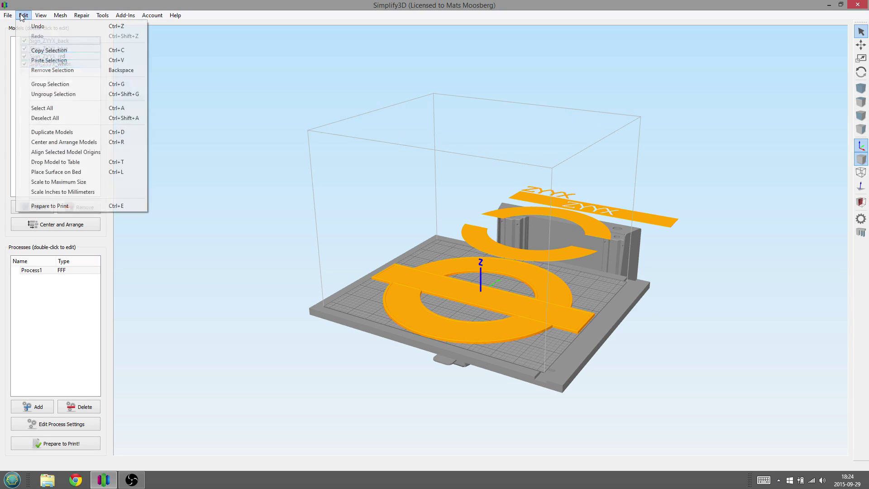
click(33, 154)
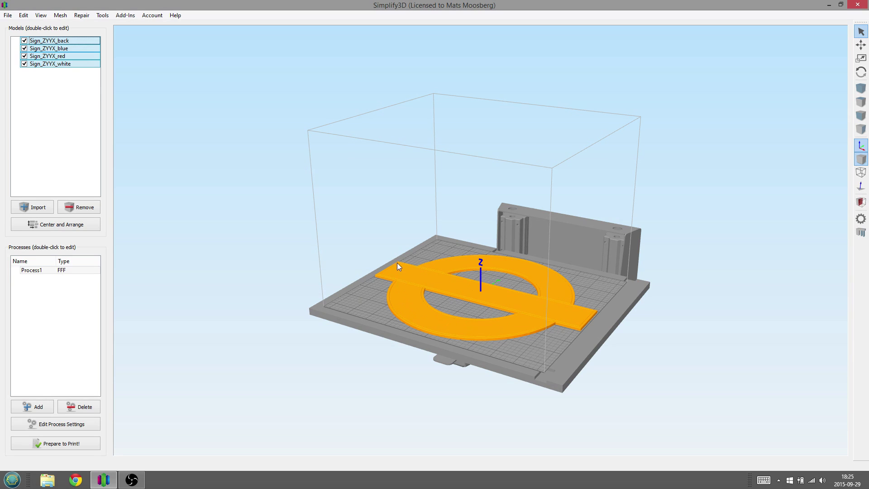
drag(395, 262, 418, 305)
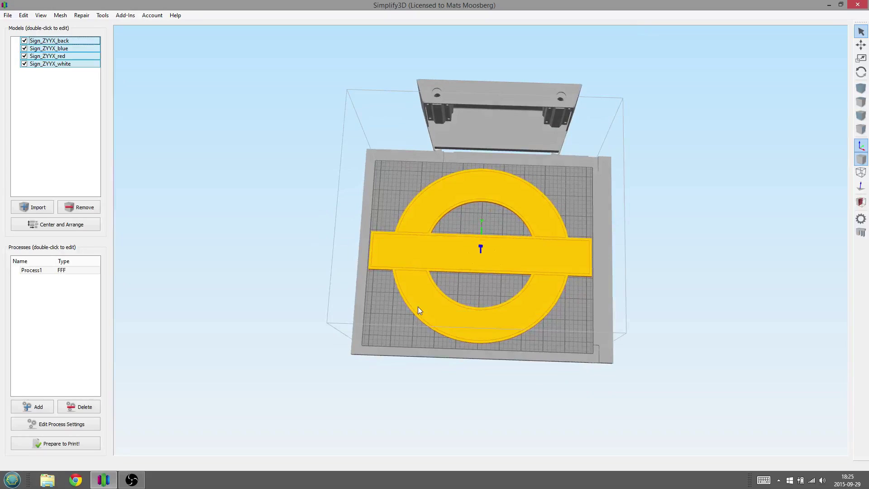
click(32, 50)
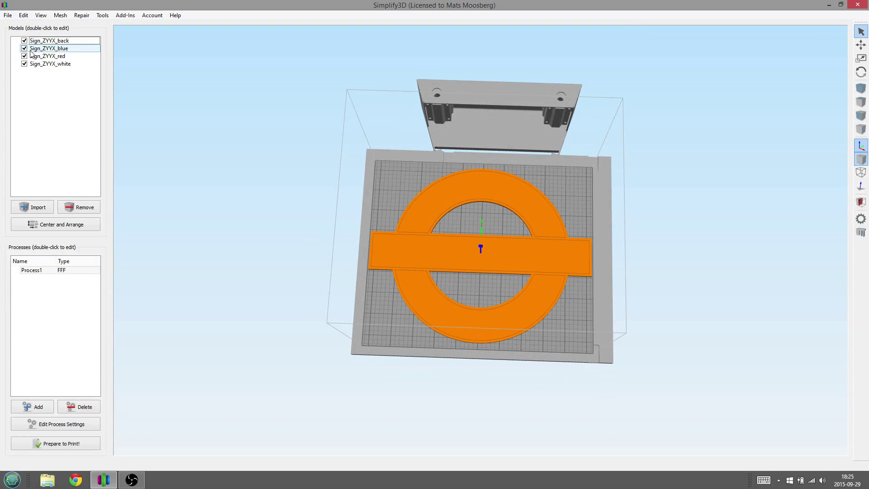
click(31, 42)
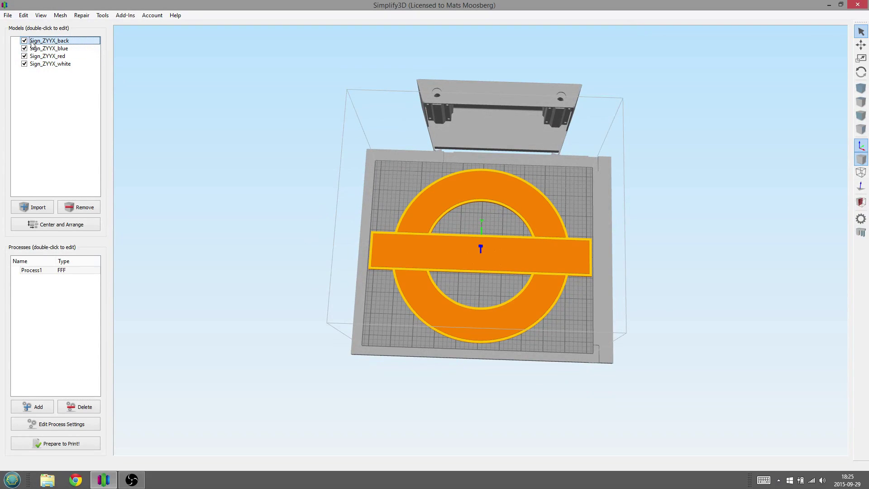
drag(291, 254, 343, 262)
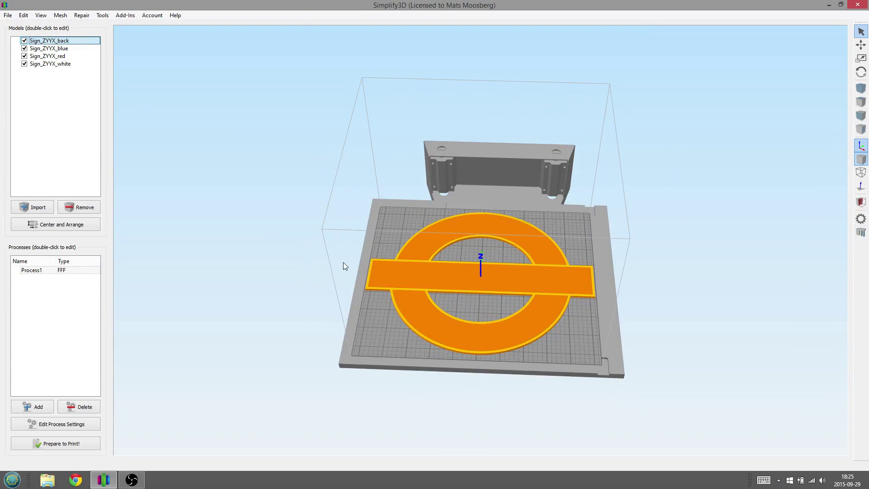
click(48, 49)
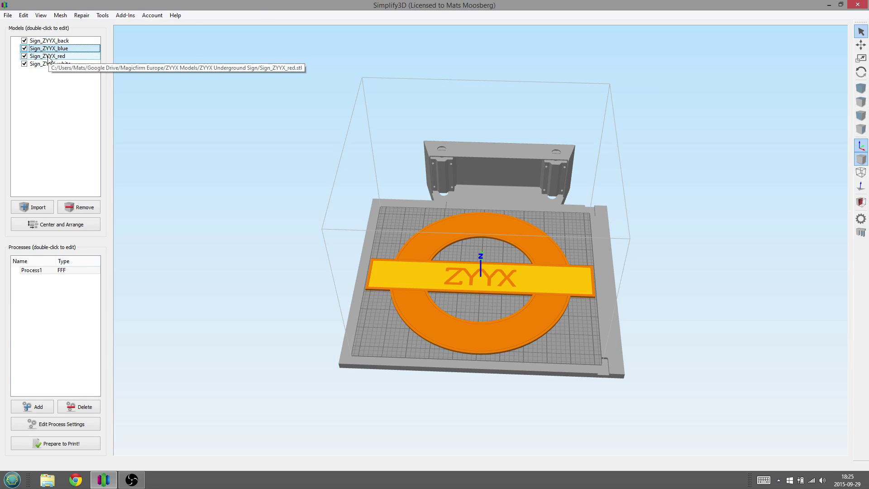
click(49, 57)
click(51, 64)
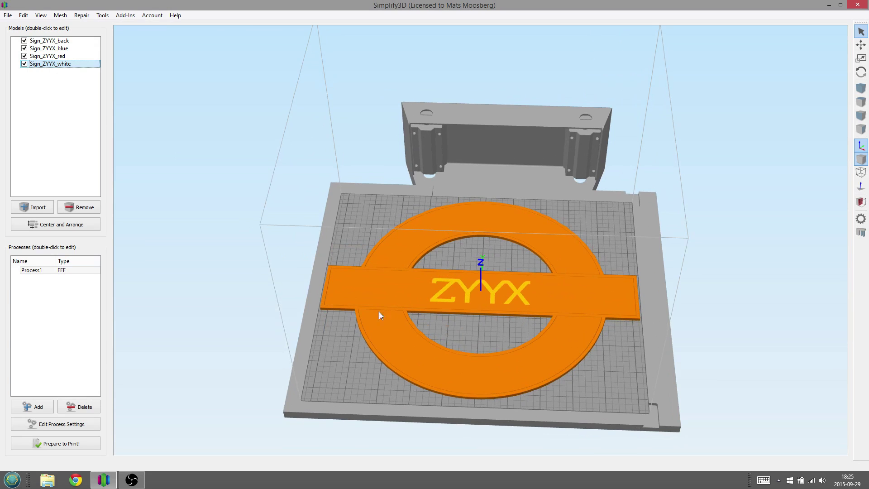
drag(378, 312, 235, 226)
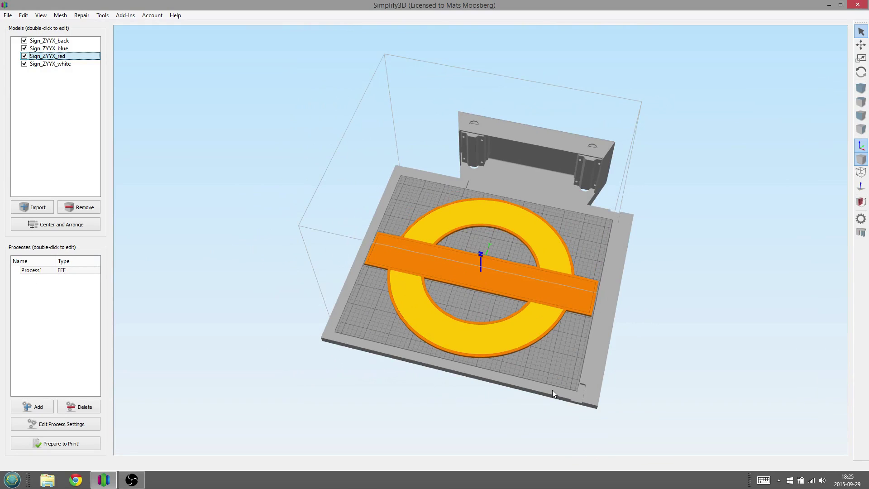
Rename Process1 to Back and assign it only to Sign_ZYYX_back.
click(48, 274)
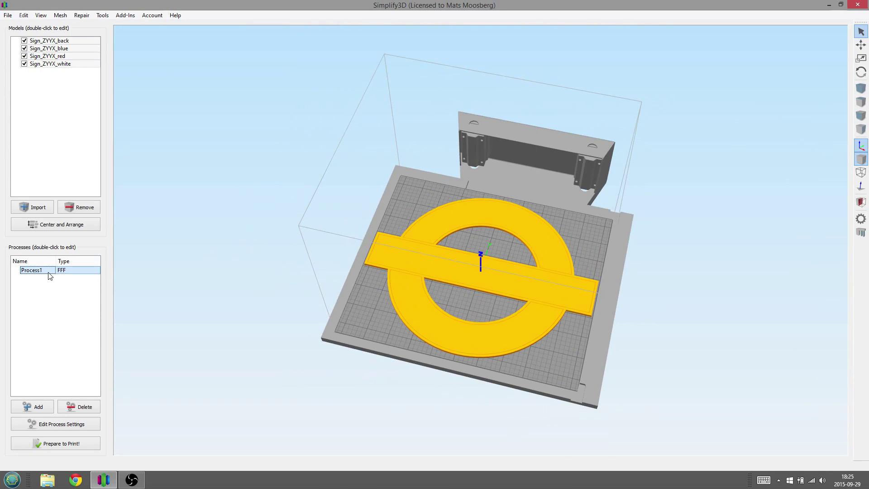
double_click(50, 273)
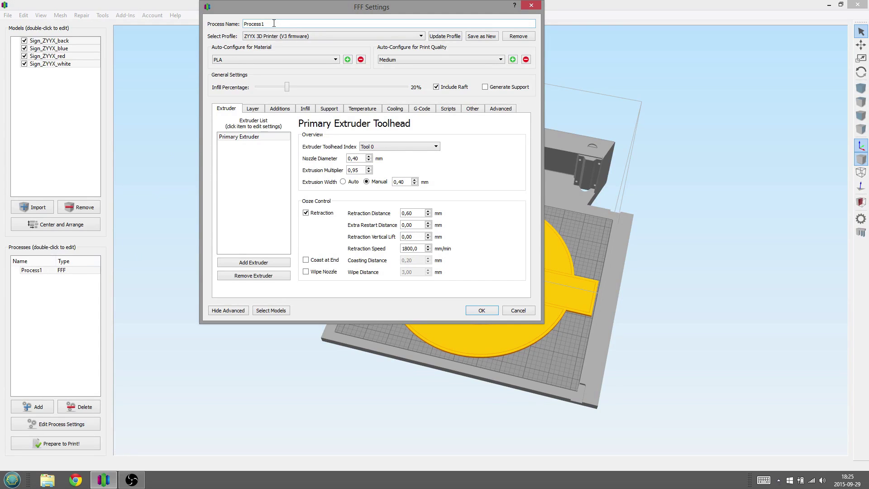
drag(273, 23, 238, 23)
text(B)
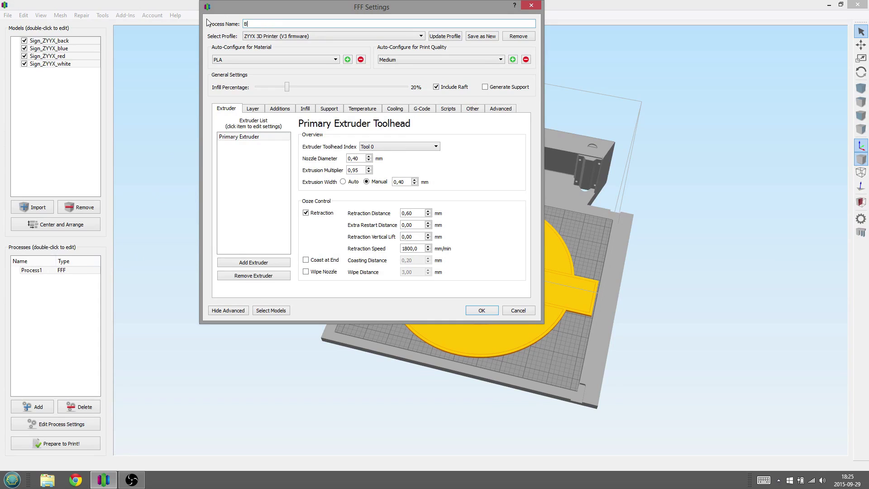
text(ack)
click(281, 311)
click(411, 290)
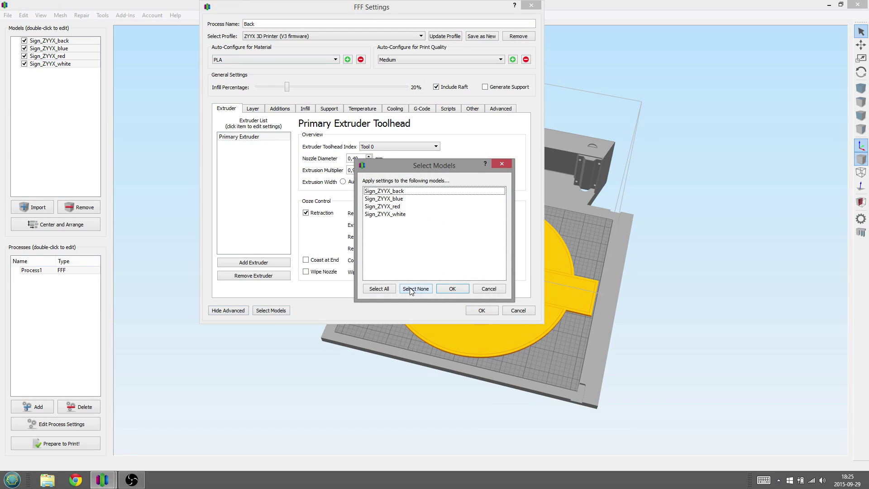
click(395, 192)
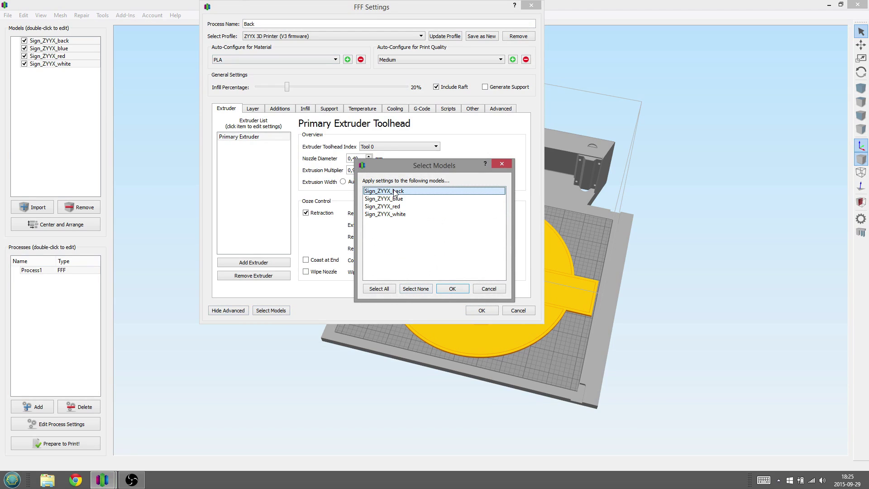
click(452, 291)
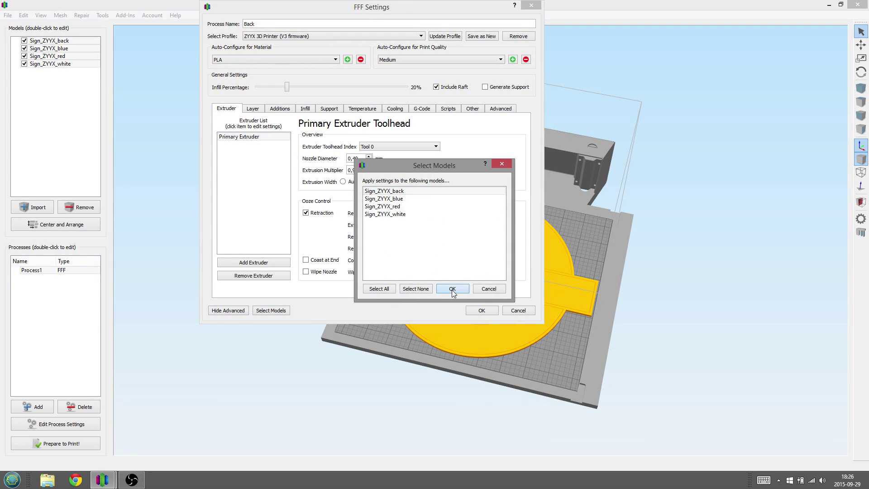
Turn off Include Raft and Use Skirt/Brim for the Back process and save it.
click(437, 87)
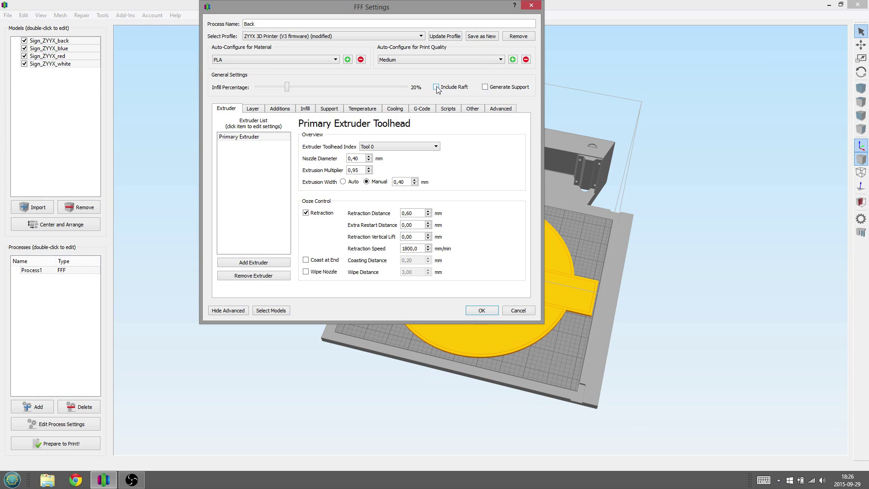
click(277, 111)
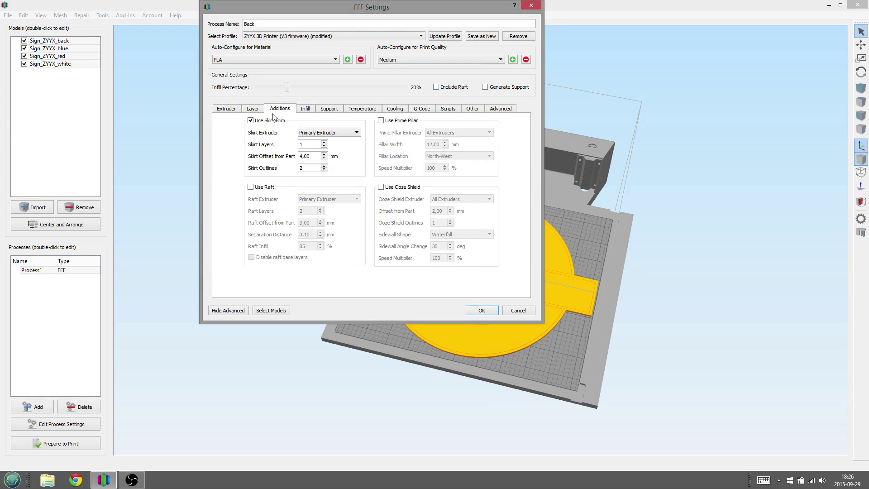
click(252, 122)
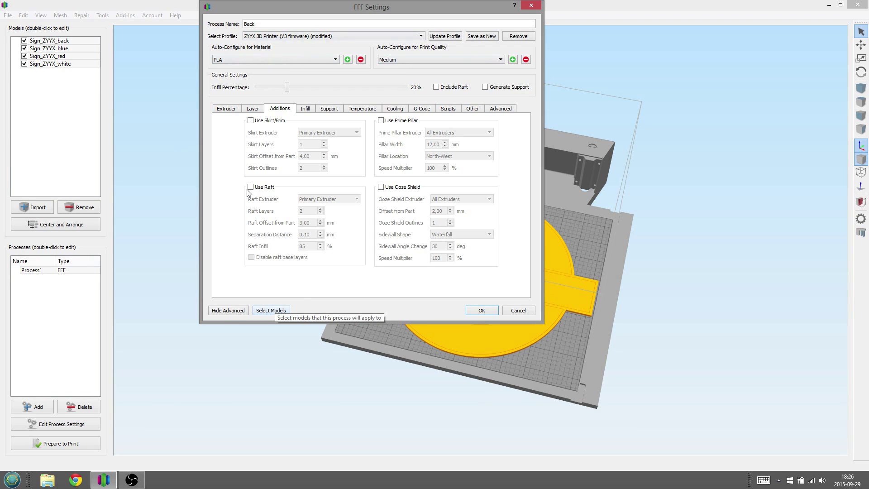
click(226, 110)
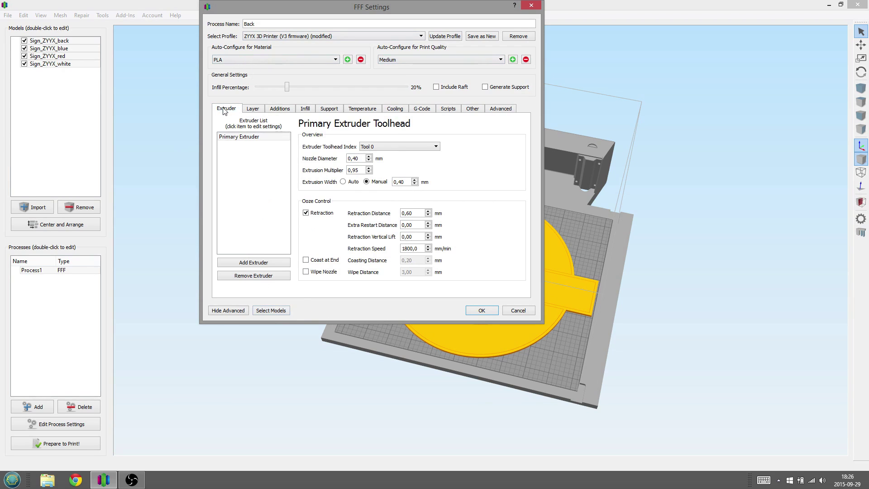
click(482, 311)
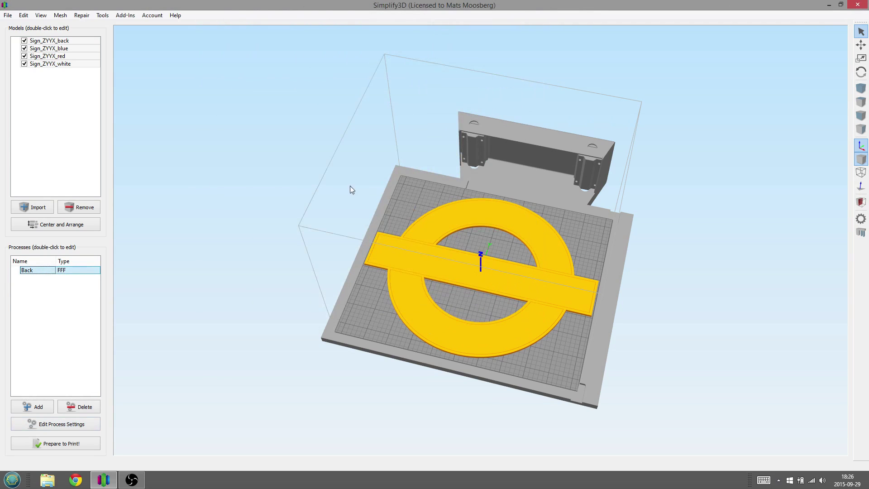
Add a new process named Blue that applies only to Sign_ZYYX_blue.
click(23, 407)
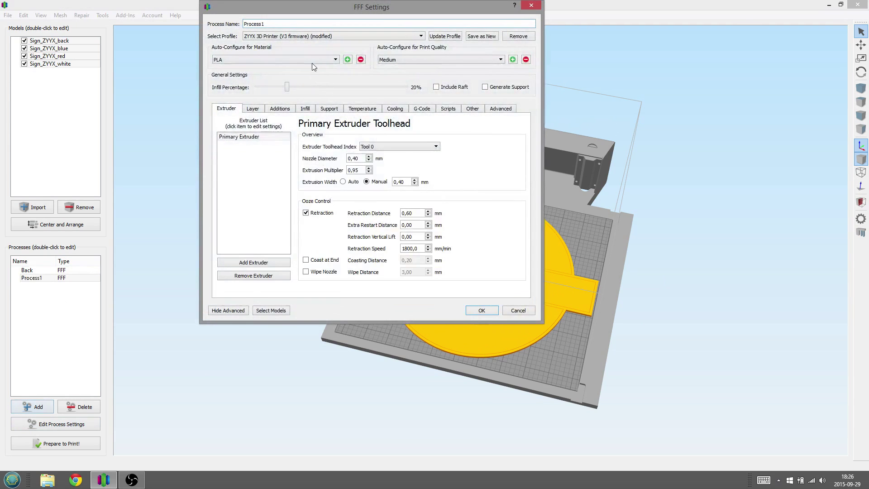
click(268, 26)
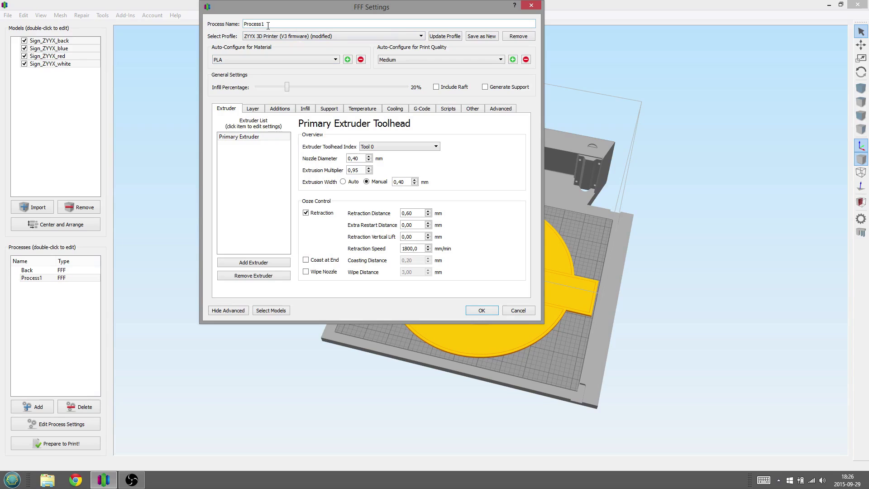
drag(268, 26, 233, 26)
text(Blue)
click(262, 312)
click(416, 289)
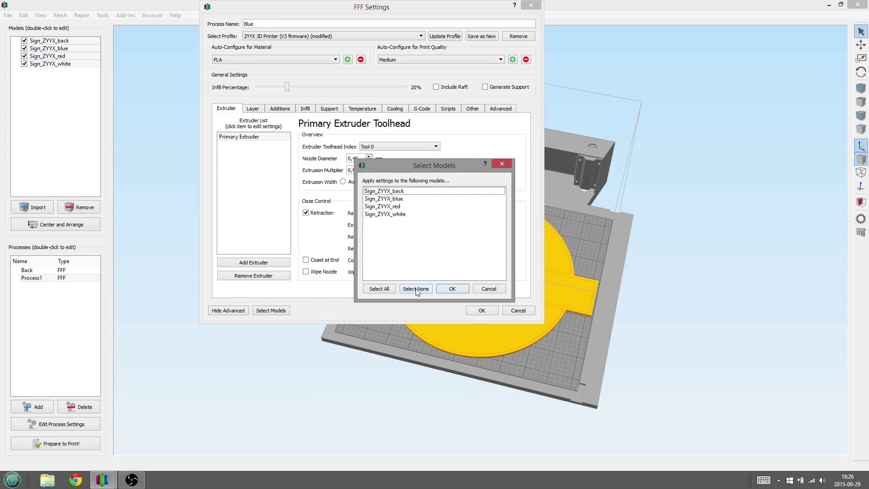
click(381, 199)
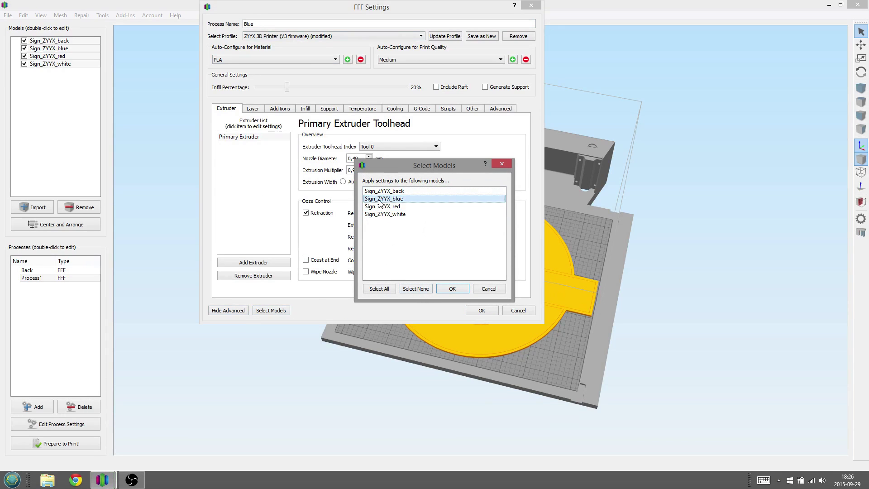
click(451, 290)
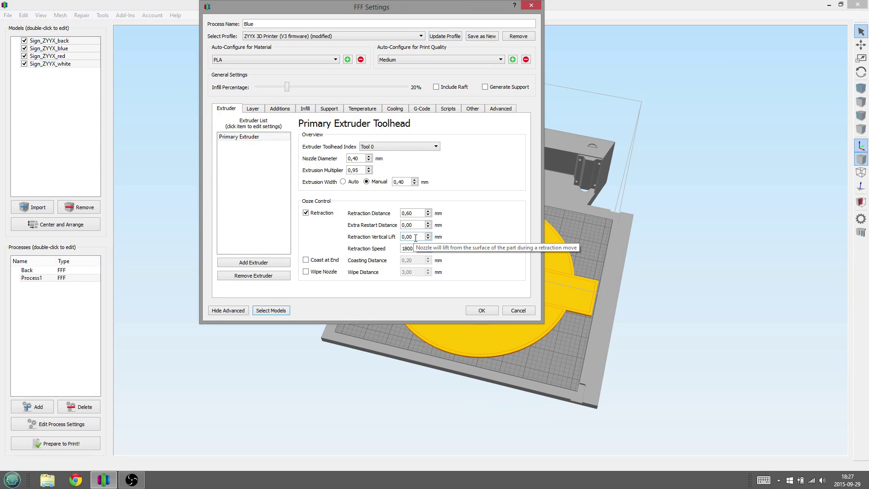
Set the Blue process's retraction vertical lift to 1 mm.
double_click(416, 237)
text(1)
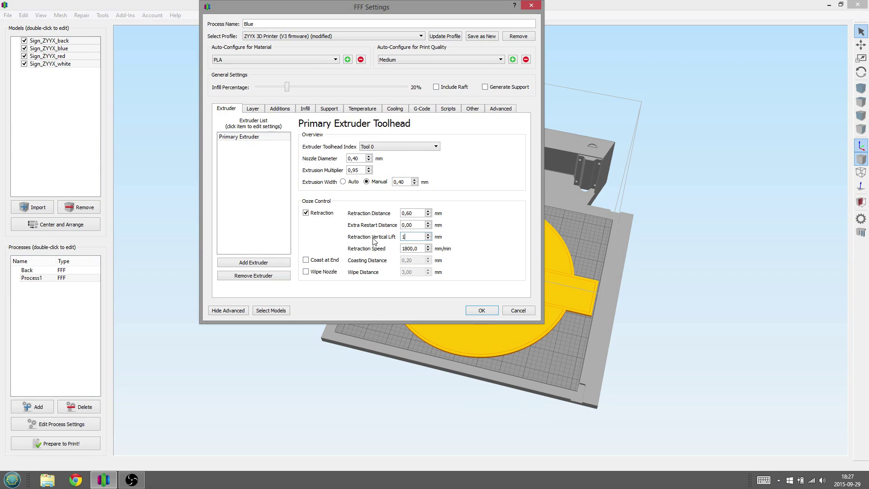
key(Tab)
click(447, 110)
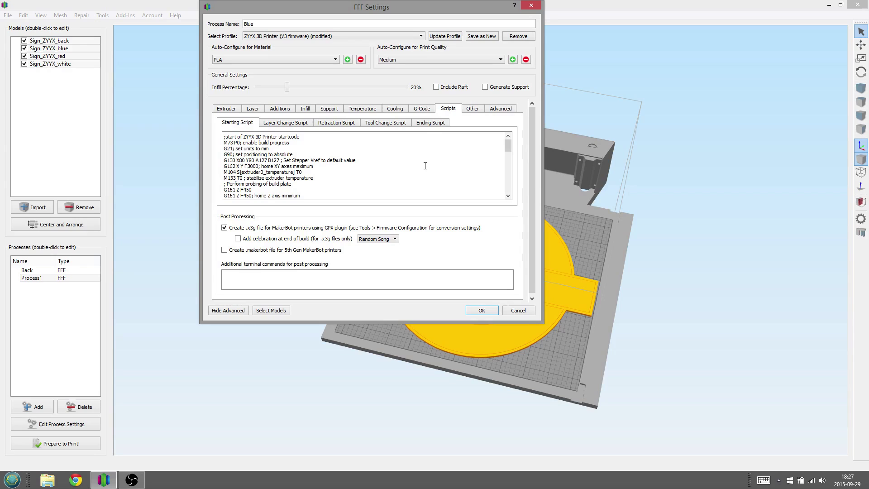
Change NEW to Blue in the tool change script's M71 line and save the process.
click(379, 126)
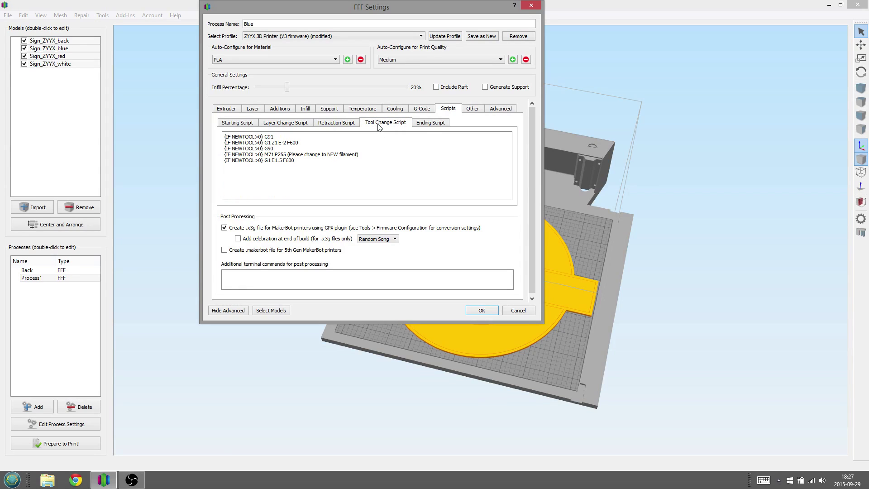
double_click(332, 155)
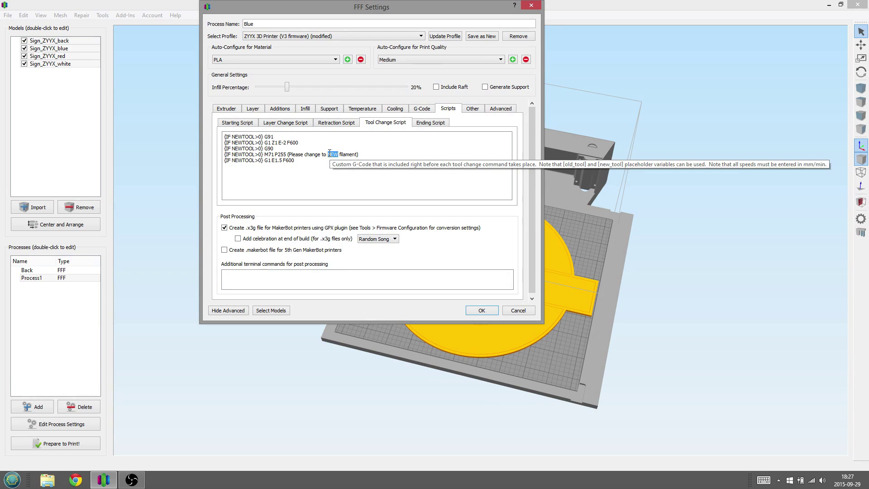
text(E)
text(lue)
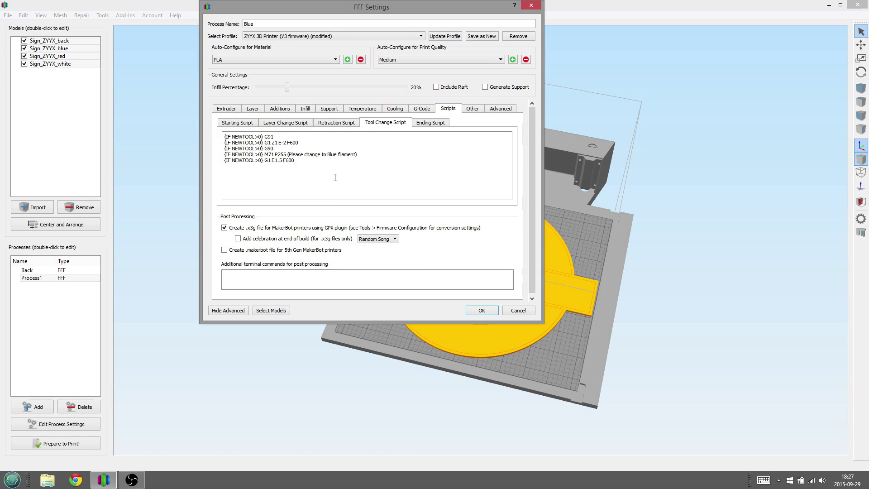
click(225, 109)
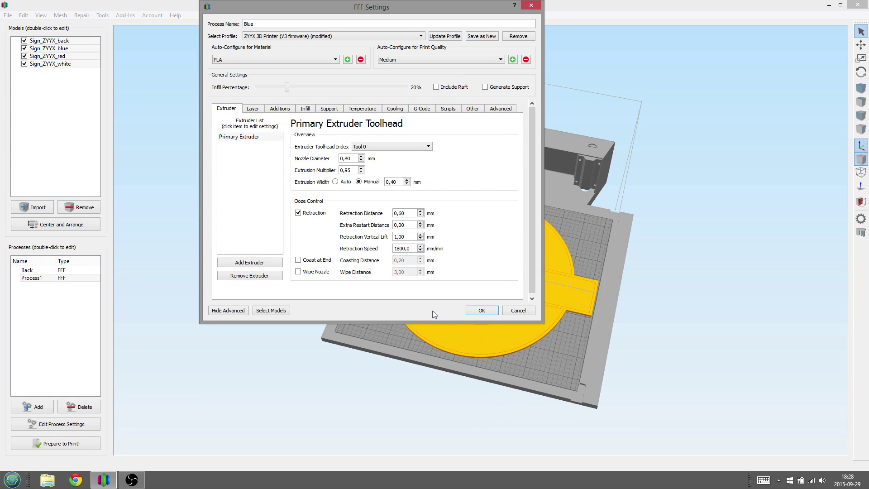
click(482, 310)
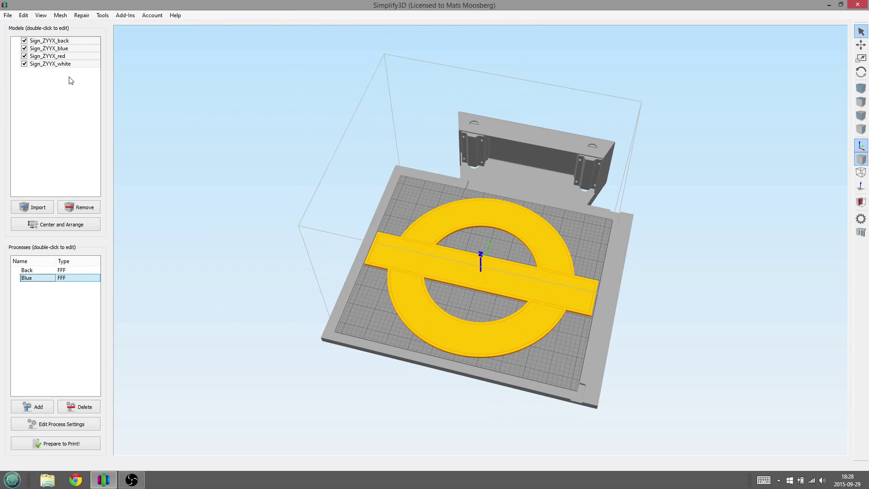
Add a new process named Red that applies only to Sign_ZYYX_red.
click(30, 408)
double_click(268, 24)
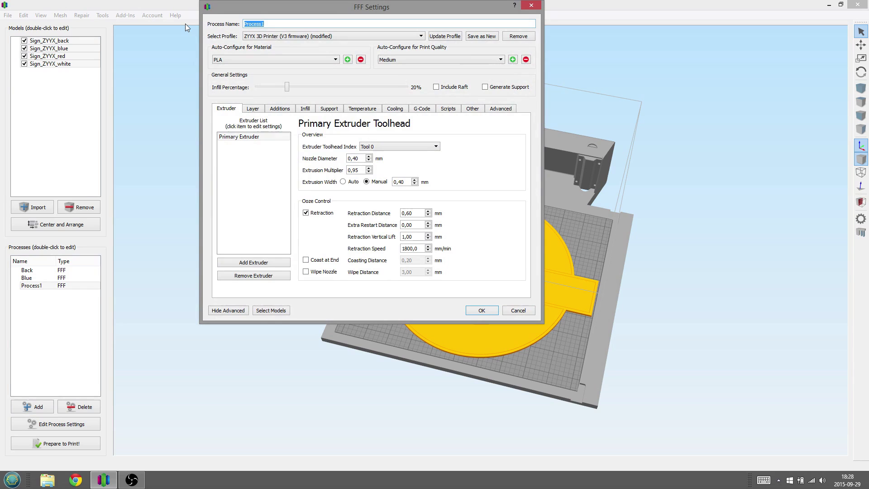
text(Red)
click(269, 310)
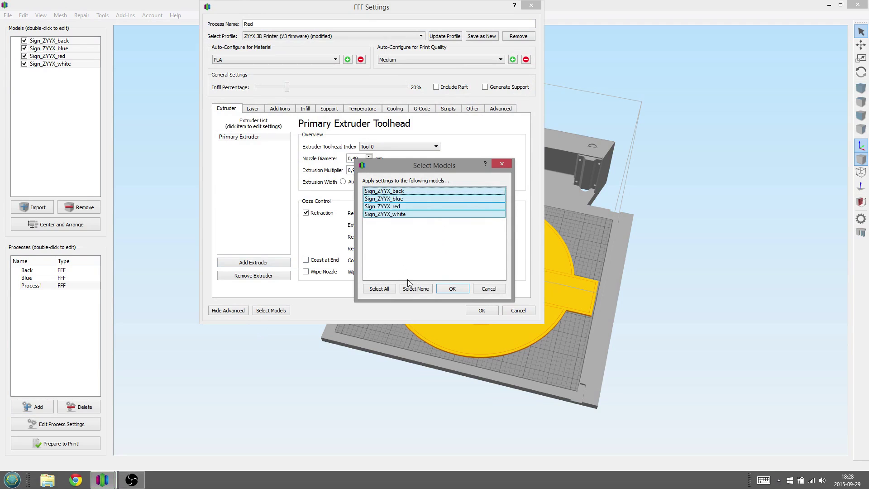
click(415, 288)
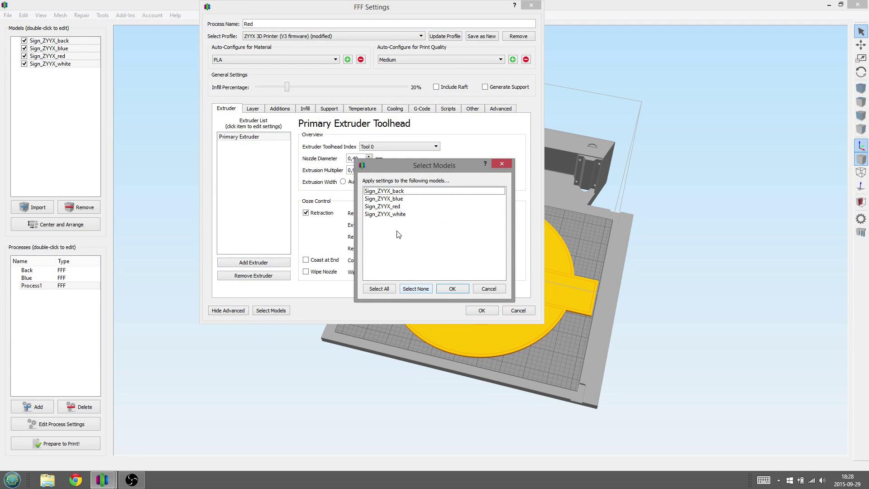
click(387, 207)
click(450, 288)
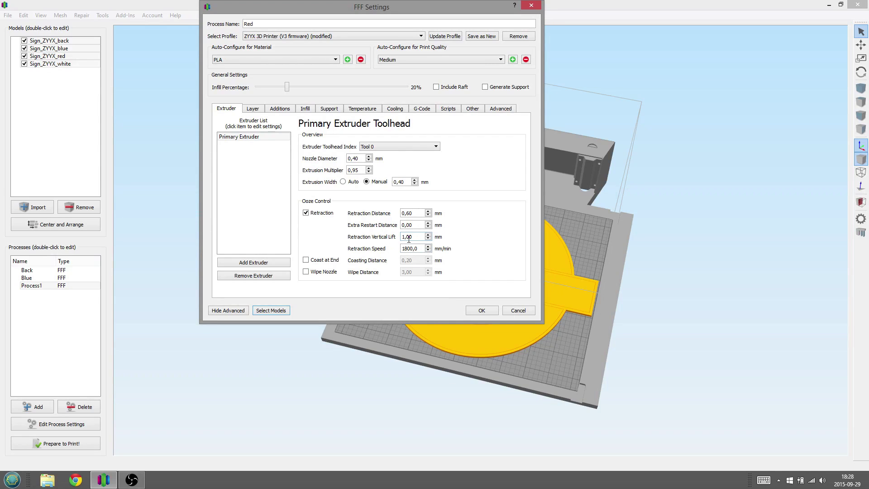
Change Blue to Red in the Red process's tool change script and save it.
mouse_move(416, 239)
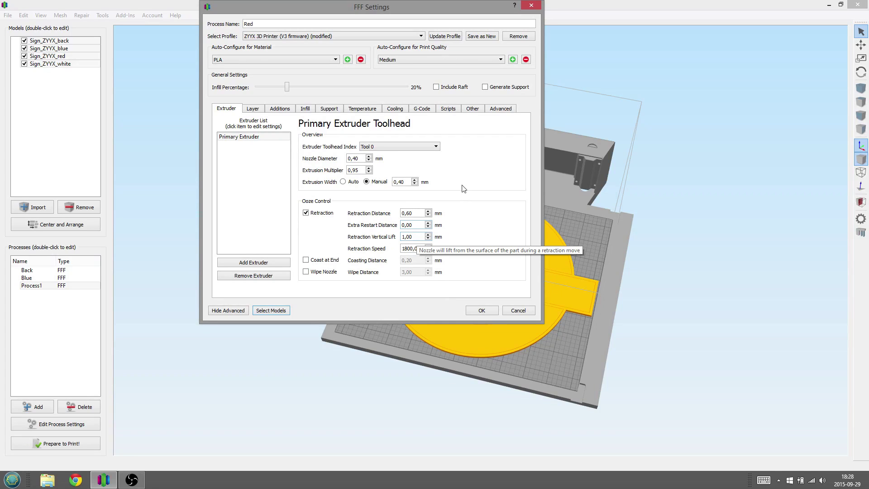
click(446, 109)
click(387, 124)
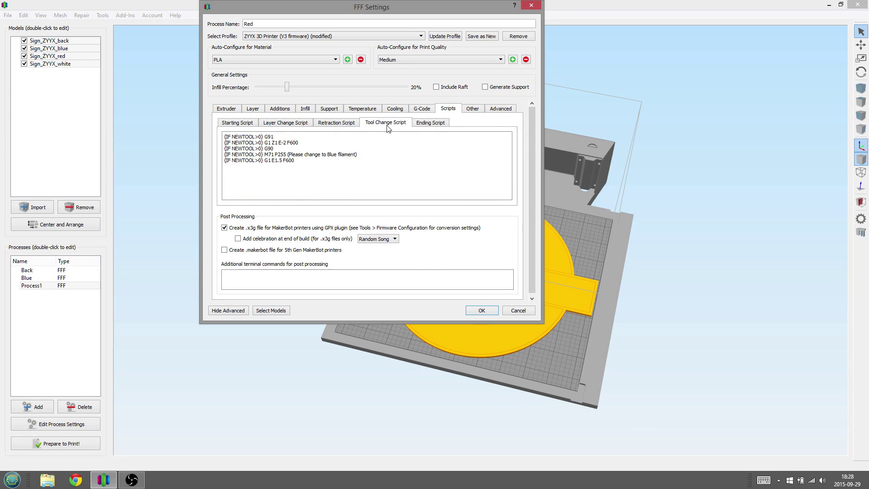
double_click(333, 155)
text(Red)
click(479, 311)
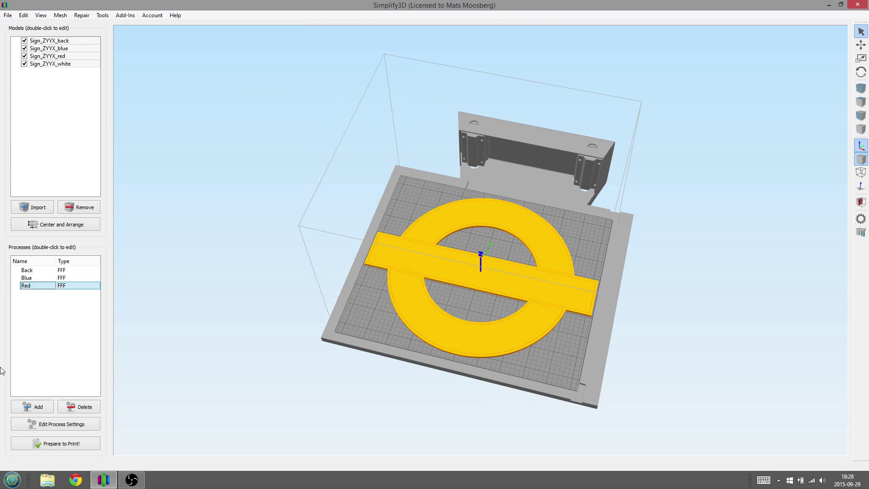
Add a new process named White that applies only to Sign_ZYYX_white.
click(33, 407)
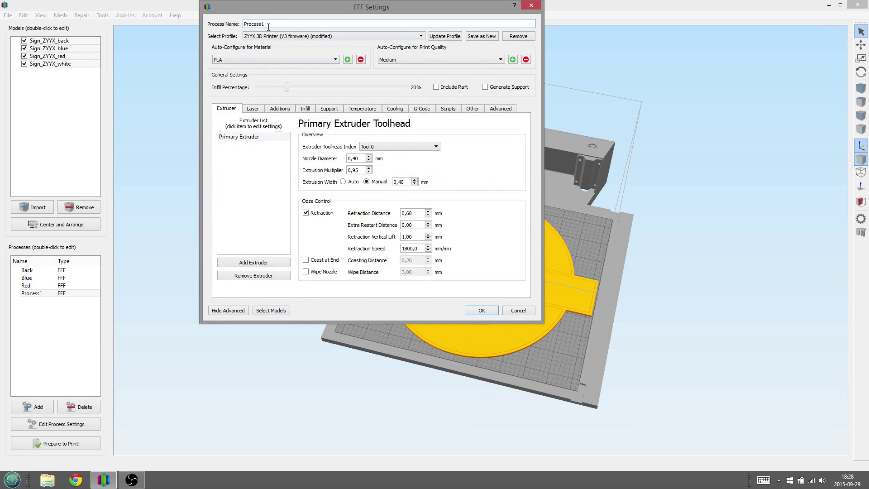
drag(266, 24, 235, 23)
text(Whitye)
key(BackSpace)
key(BackSpace)
key(BackSpace)
key(BackSpace)
click(269, 310)
click(400, 214)
click(453, 288)
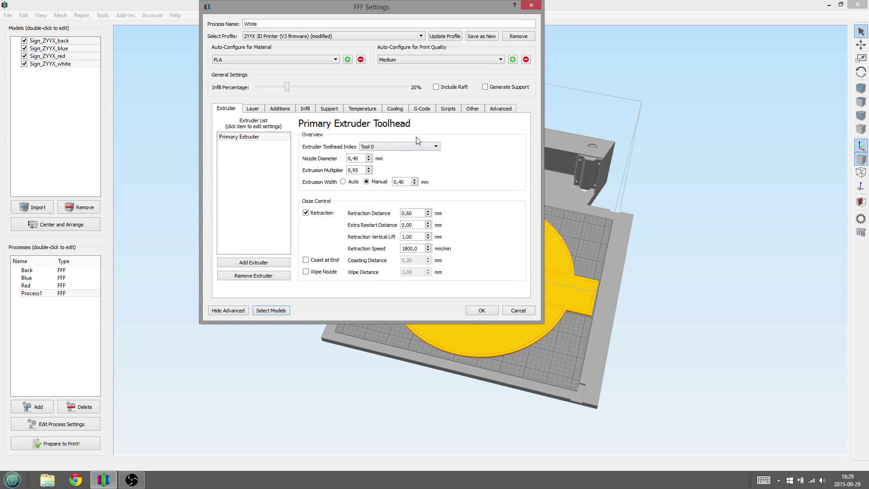
Change Red to White in the White process's tool change script and save it.
click(448, 108)
click(385, 122)
double_click(332, 155)
text(White)
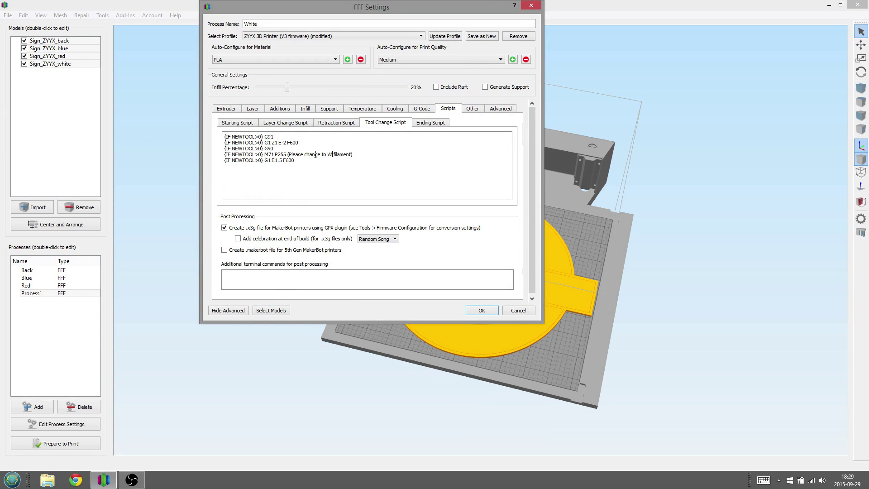
click(481, 310)
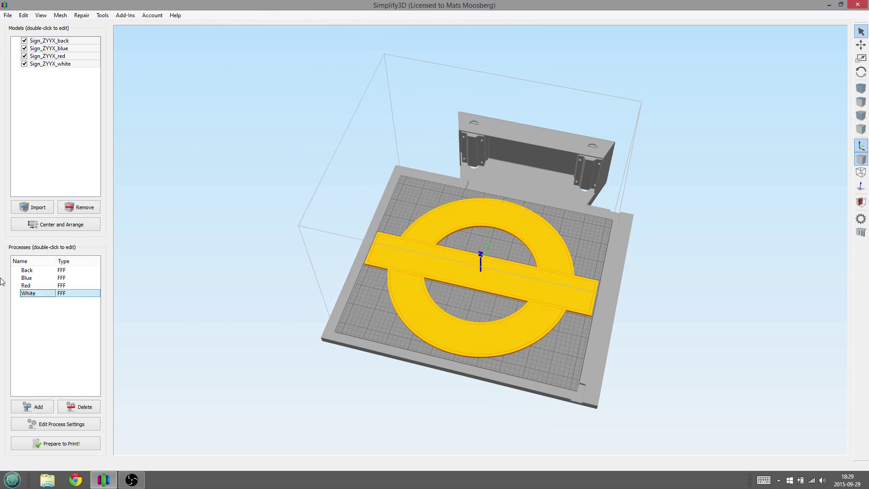
Set the Blue process's Extruder Toolhead Index to Tool 1 and save.
double_click(26, 278)
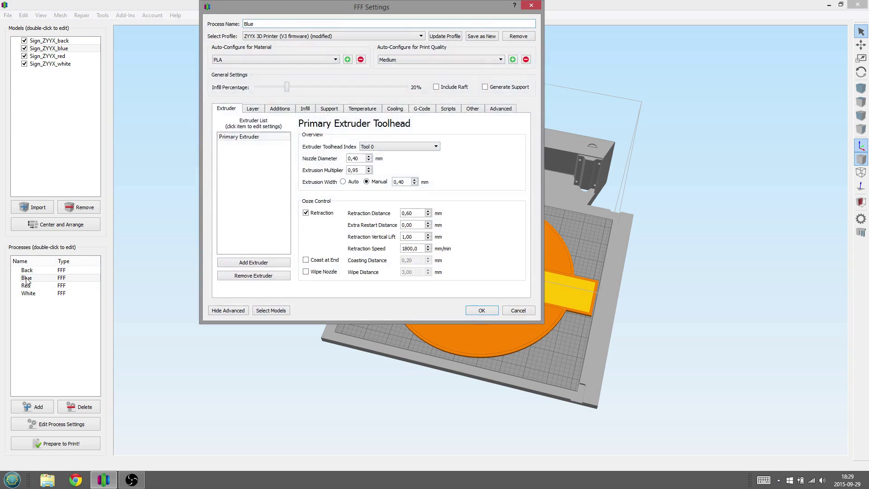
click(370, 146)
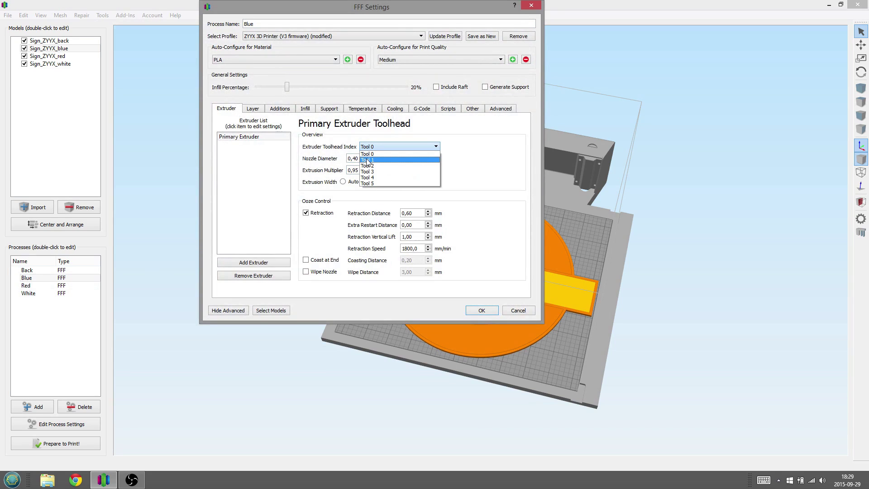
click(367, 160)
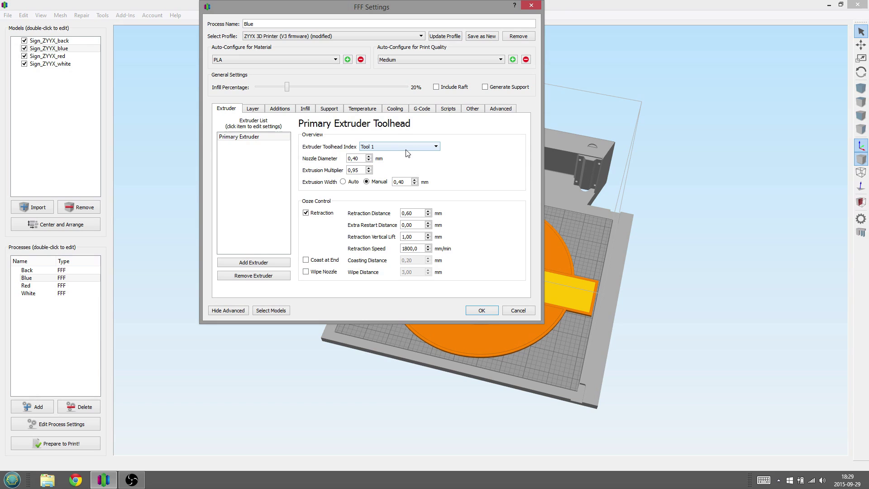
click(479, 311)
Set the Red process's Extruder Toolhead Index to Tool 2 and save.
click(50, 287)
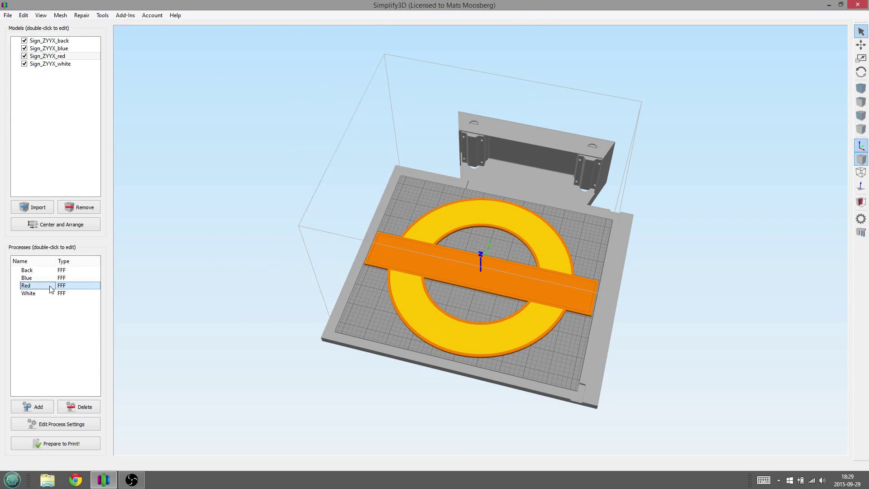
double_click(50, 288)
click(367, 146)
click(376, 170)
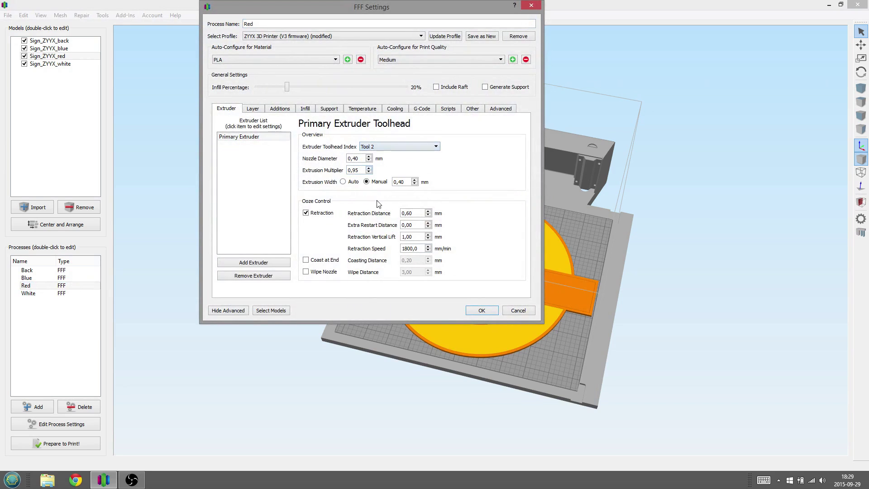
click(495, 309)
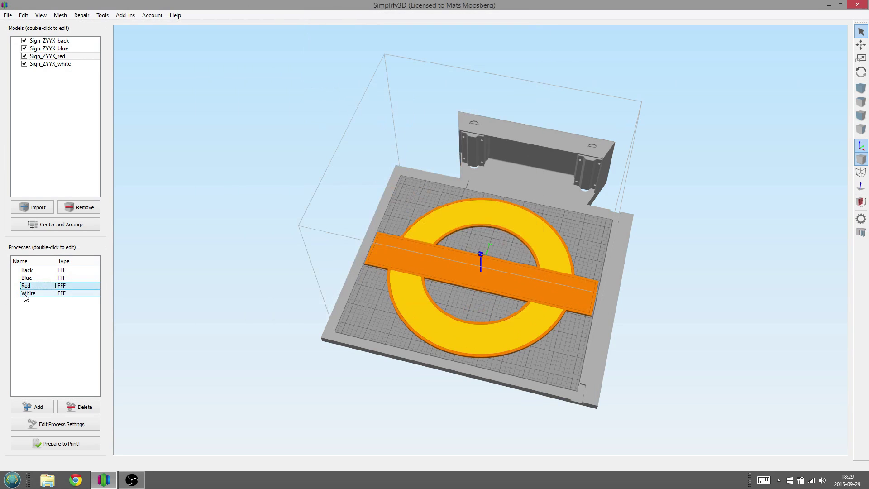
Set the White process's Extruder Toolhead Index to Tool 3, save, and recheck it.
double_click(26, 293)
click(381, 147)
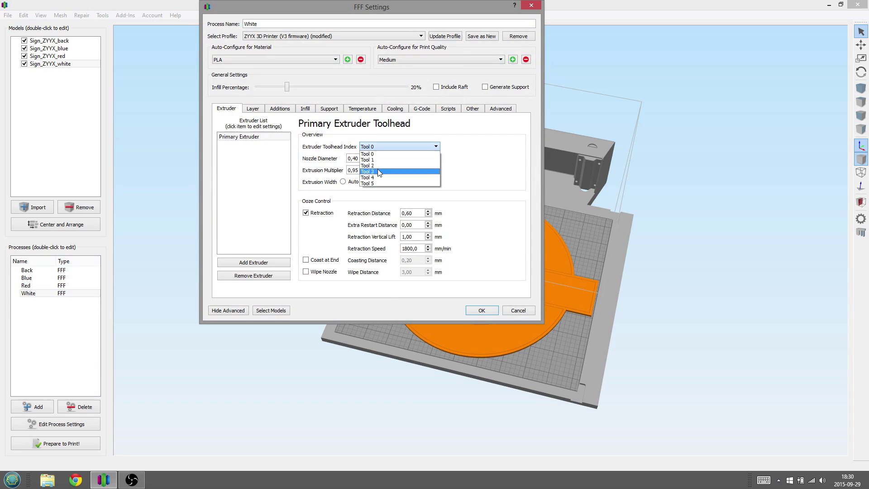
click(379, 172)
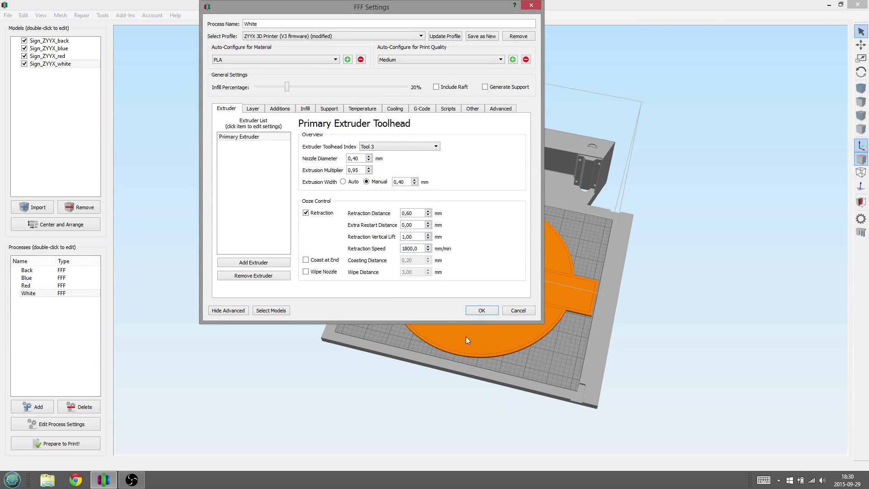
click(473, 311)
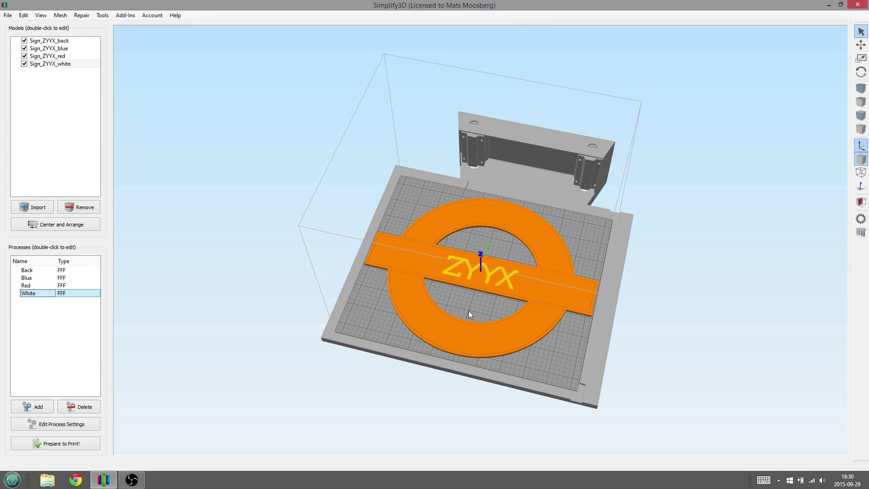
double_click(28, 294)
click(367, 147)
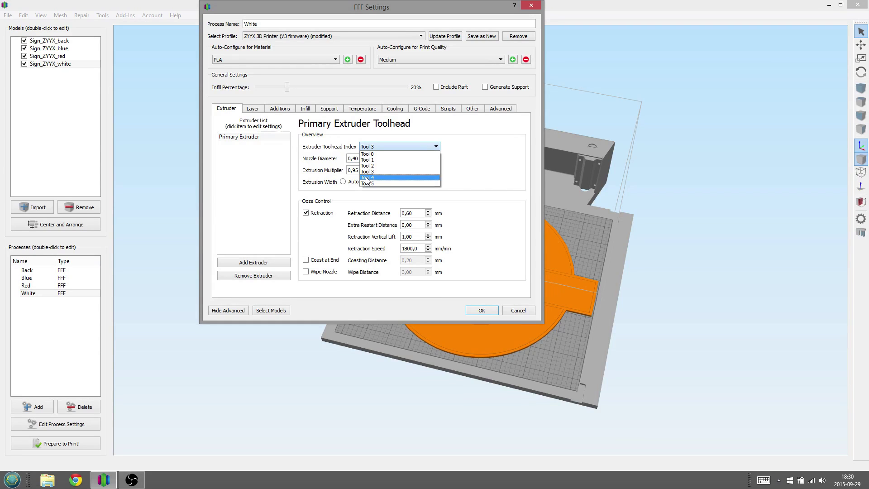
click(481, 311)
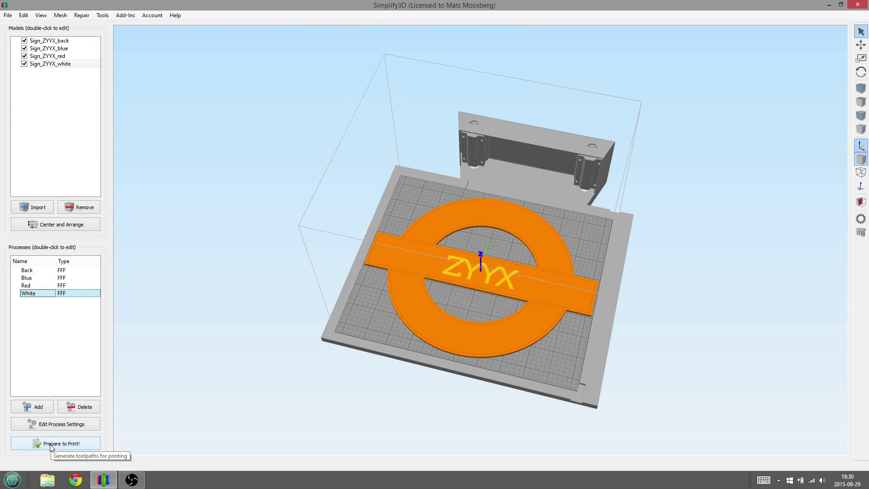
Slice via Prepare to Print! with object-by-object sequential printing and 20 max height clearance.
click(51, 446)
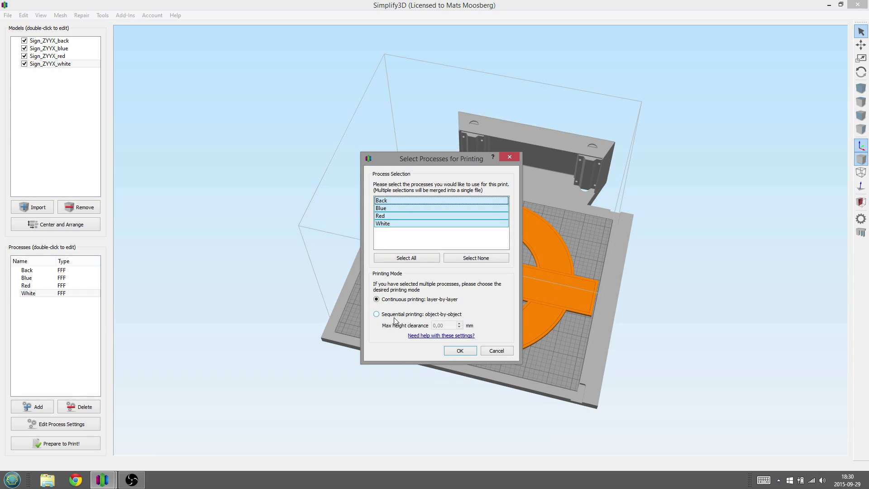
click(376, 314)
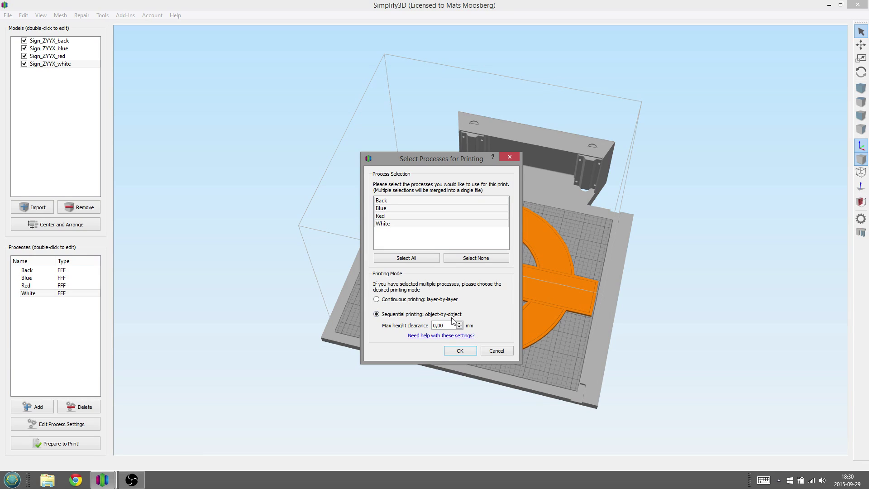
click(446, 326)
double_click(446, 326)
text(20)
click(460, 351)
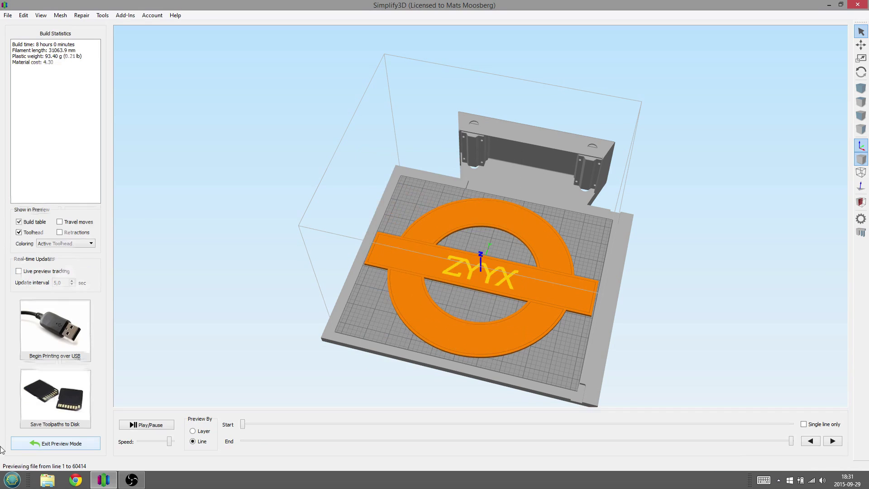
Turn on travel moves in the preview while keeping the Active Toolhead colouring for Tools 0–3.
scroll(405, 273, up, 3)
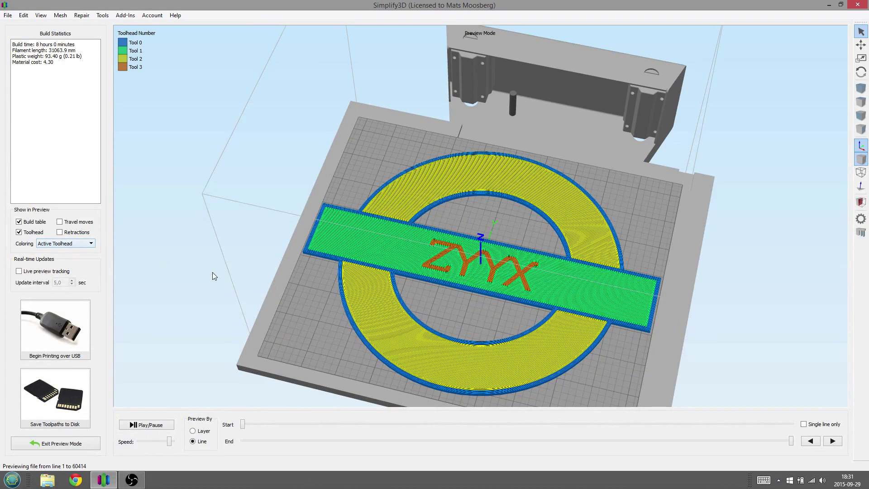
click(60, 222)
scroll(464, 232, down, 5)
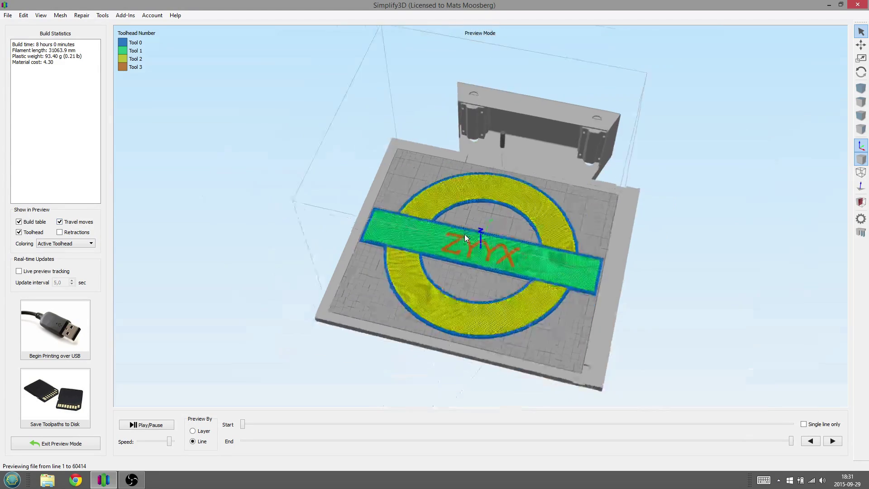
scroll(465, 234, up, 6)
drag(381, 334, 410, 241)
scroll(479, 333, up, 3)
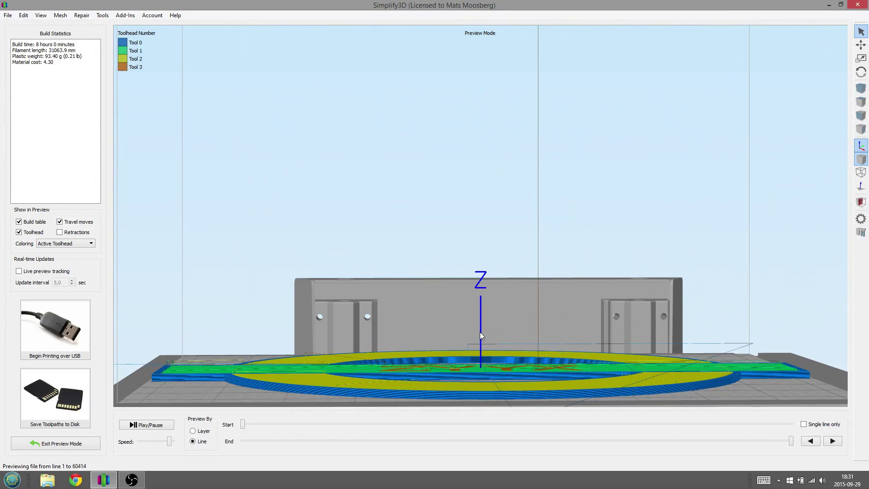
scroll(479, 333, up, 5)
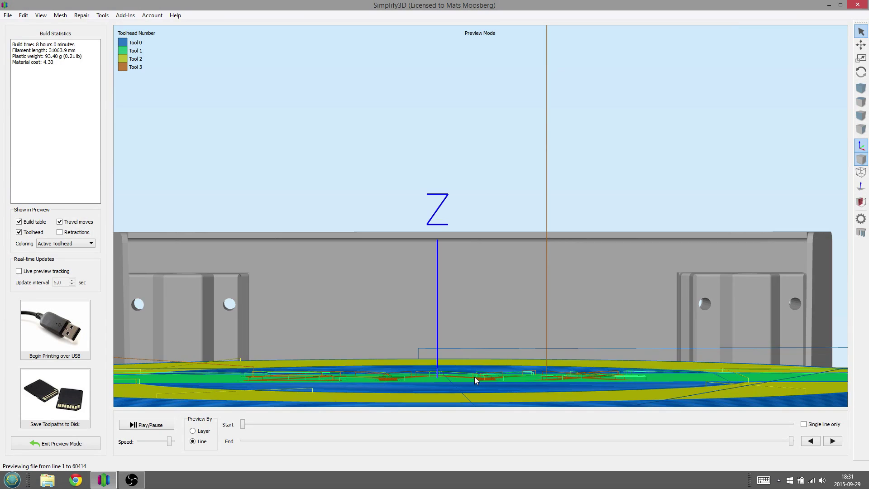
drag(475, 377, 253, 387)
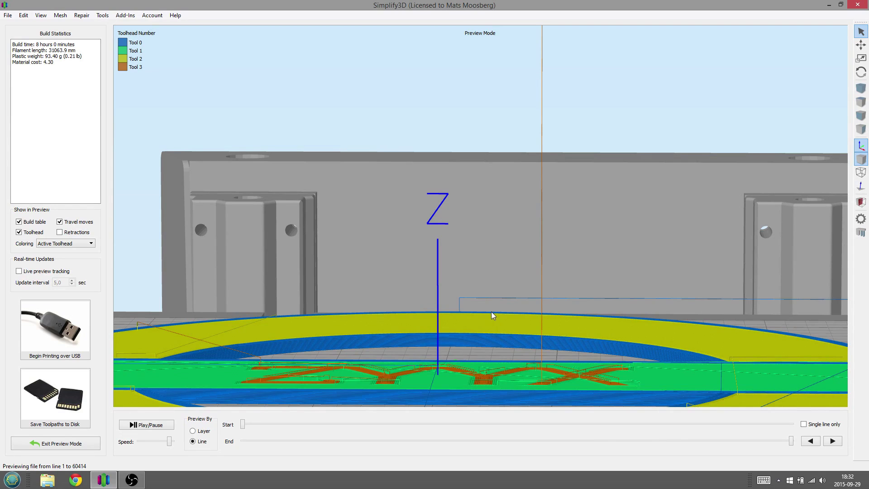
scroll(488, 309, down, 6)
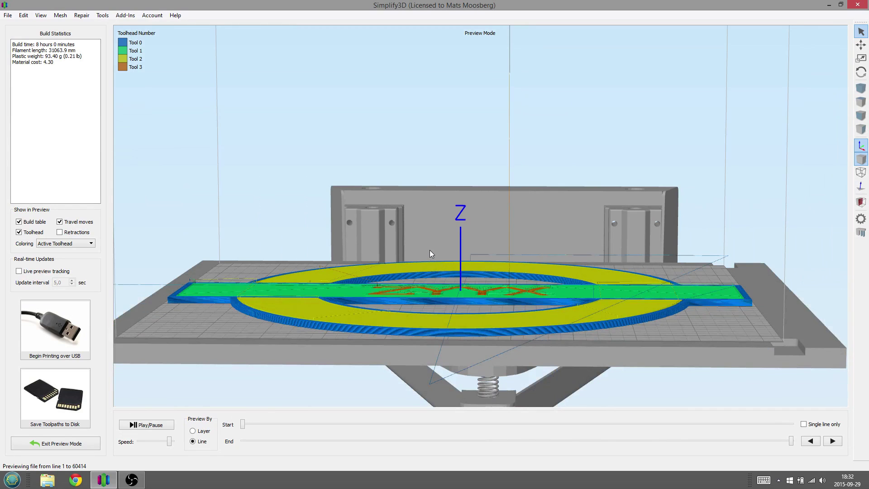
drag(429, 250, 435, 303)
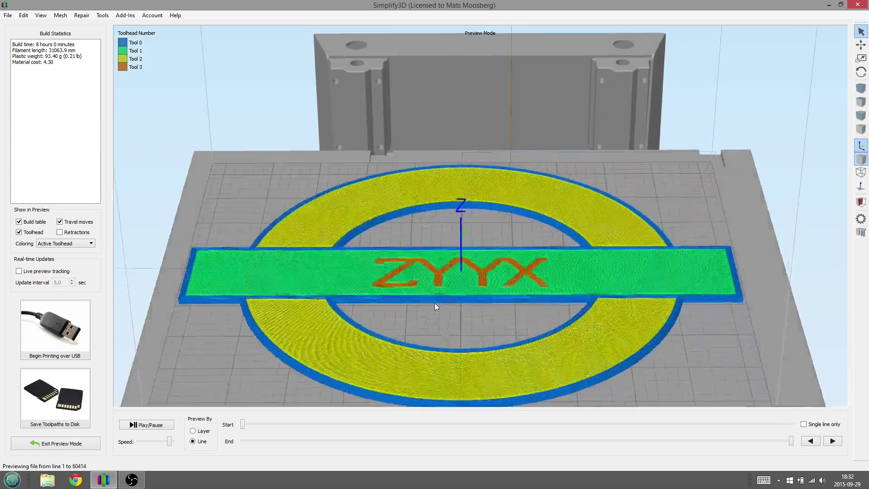
scroll(434, 300, down, 3)
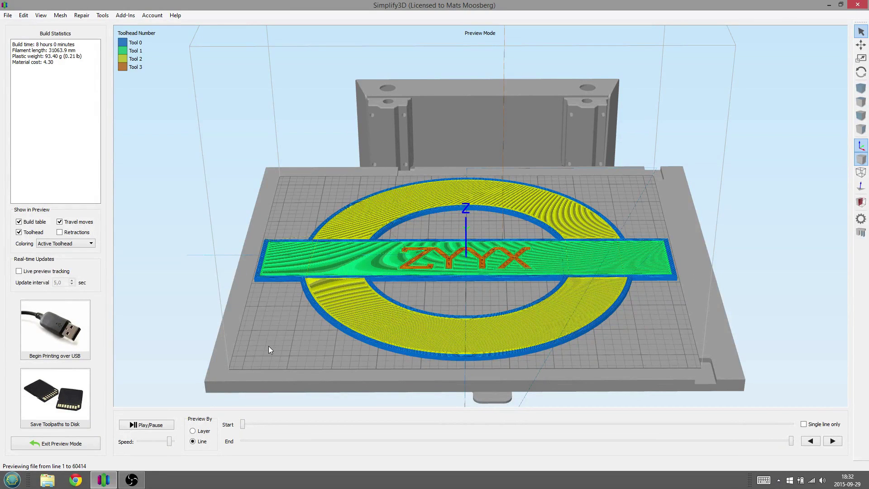
drag(267, 346, 275, 293)
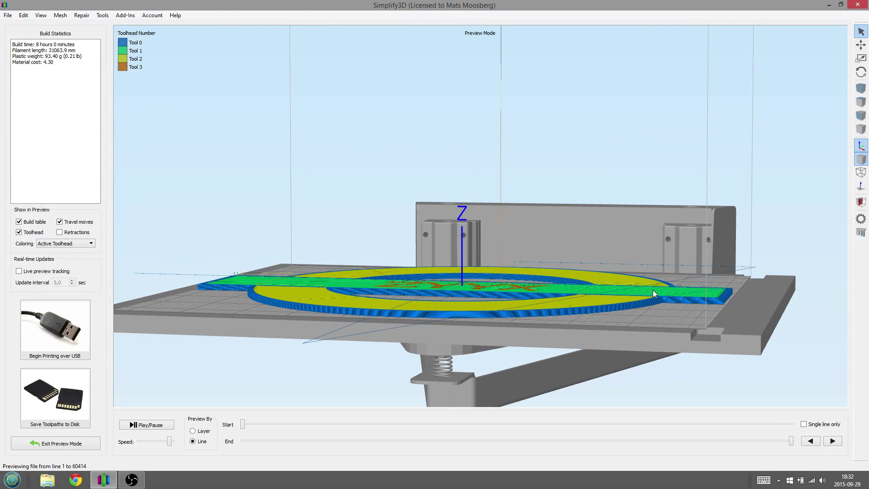
key(ctrl+0)
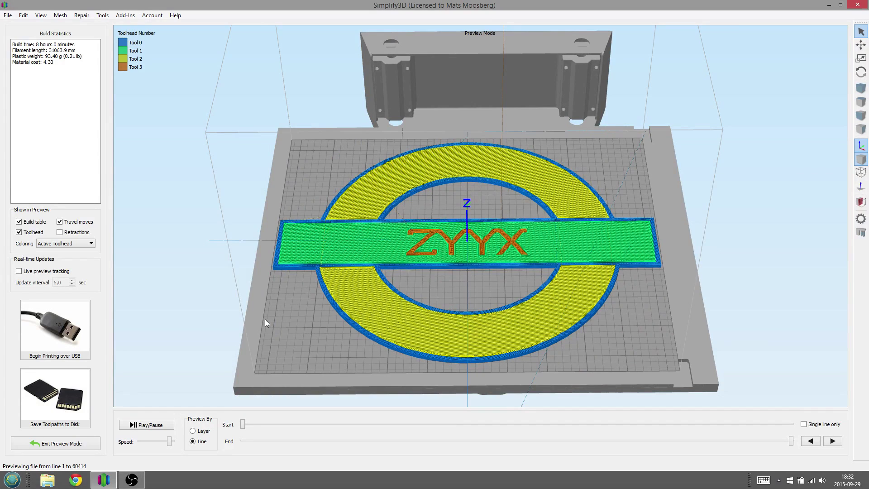